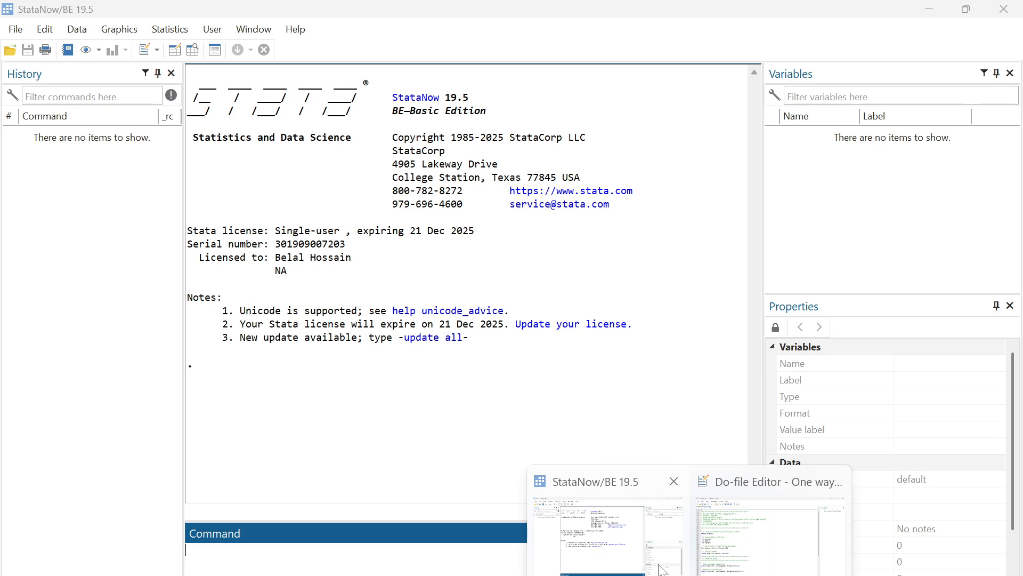
- Execute only the webuse nhanes2 line of the One way anova do-file and look through the loaded dataset's variables
click(770, 528)
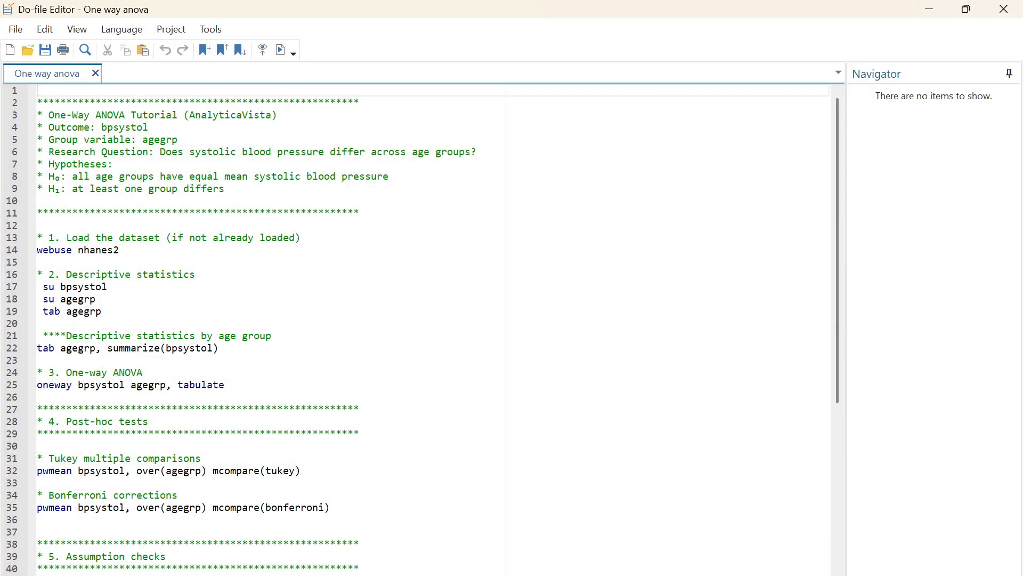
drag(120, 249, 37, 249)
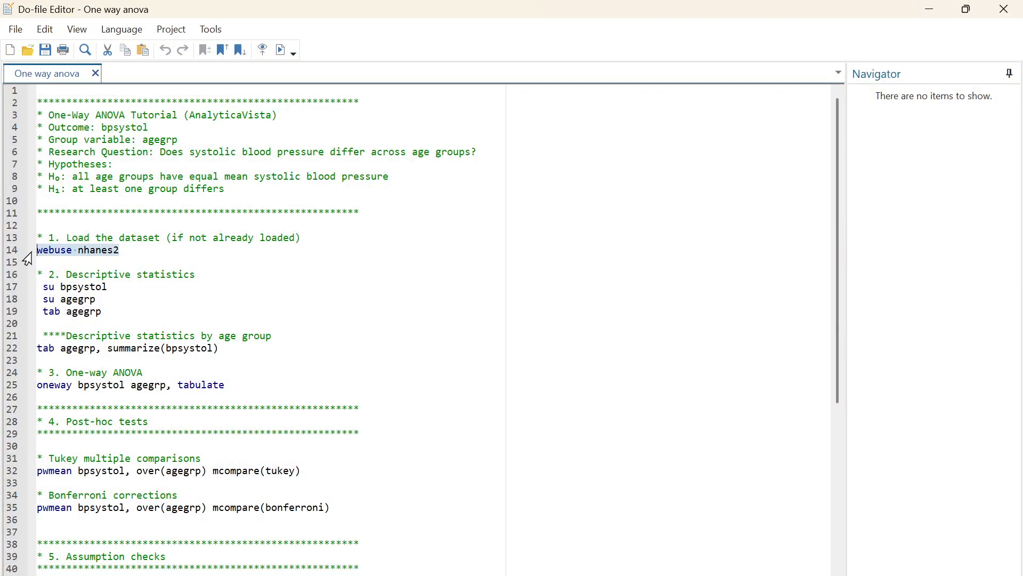
click(280, 52)
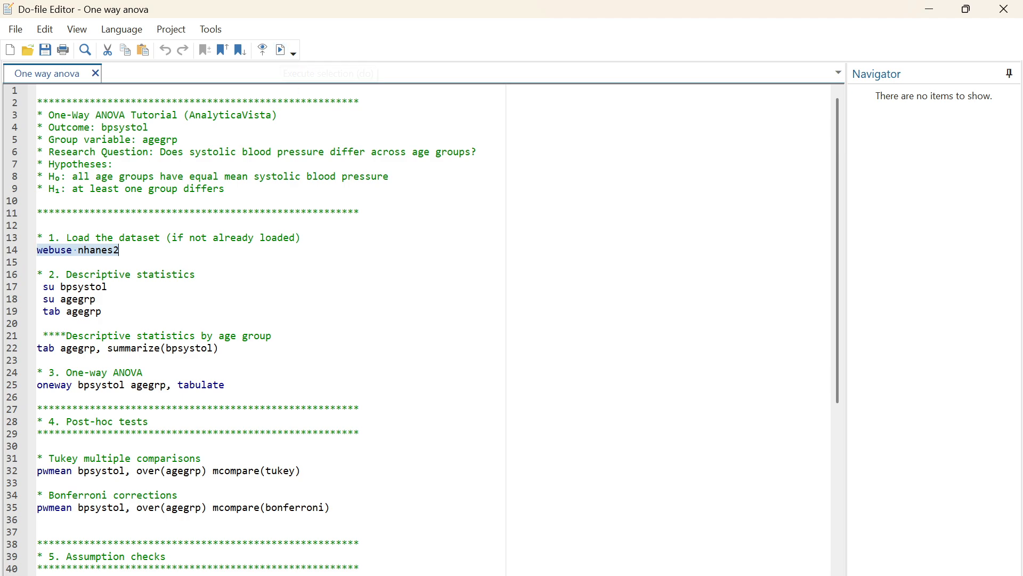
click(608, 563)
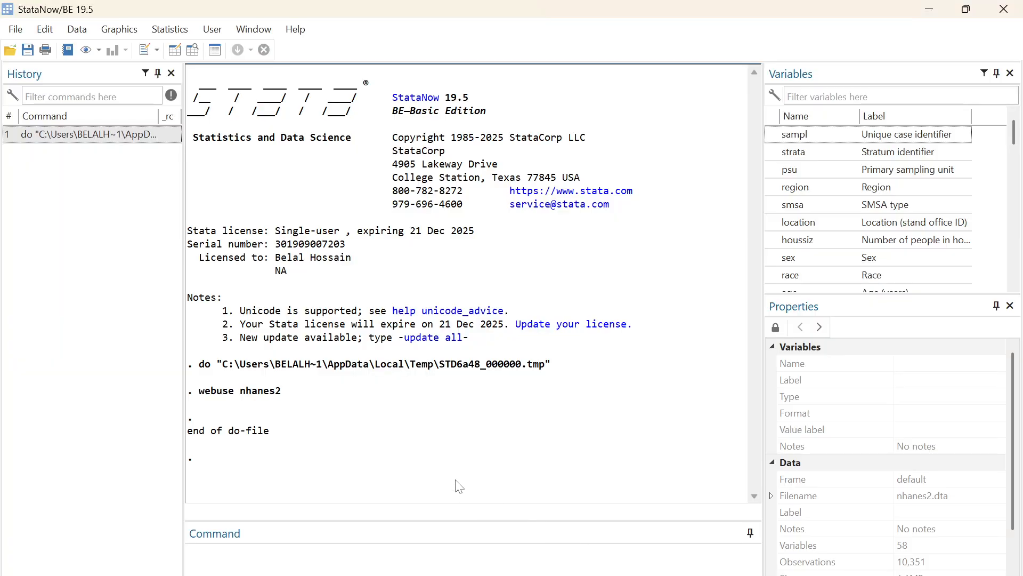
scroll(904, 193, down, 4)
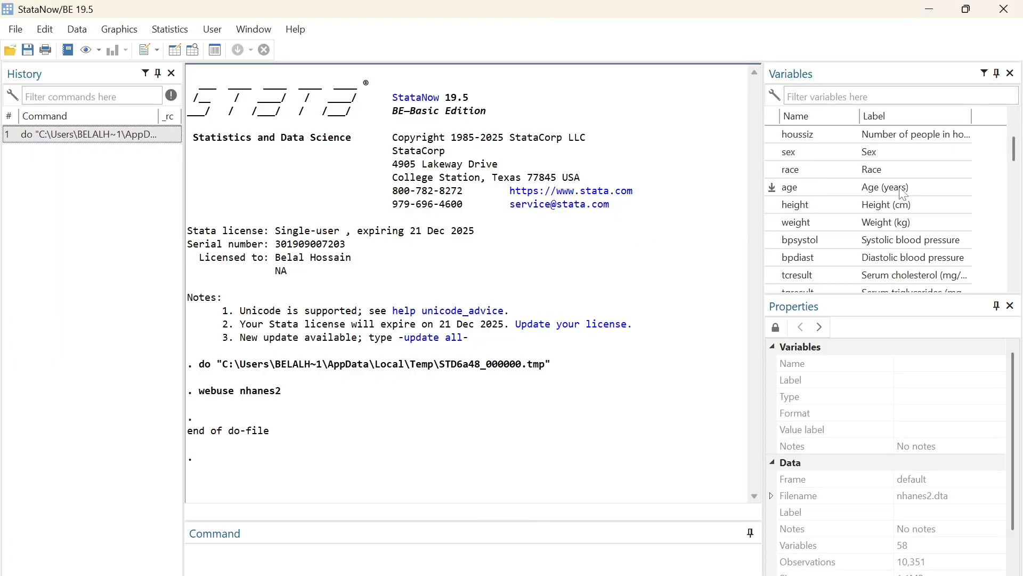
scroll(903, 194, down, 12)
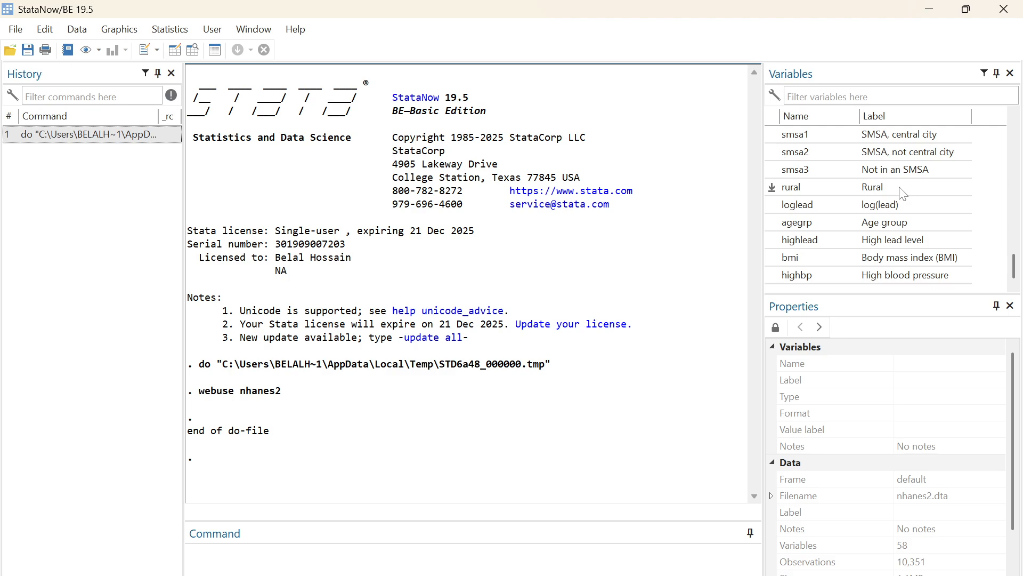
scroll(903, 193, up, 3)
scroll(903, 194, up, 13)
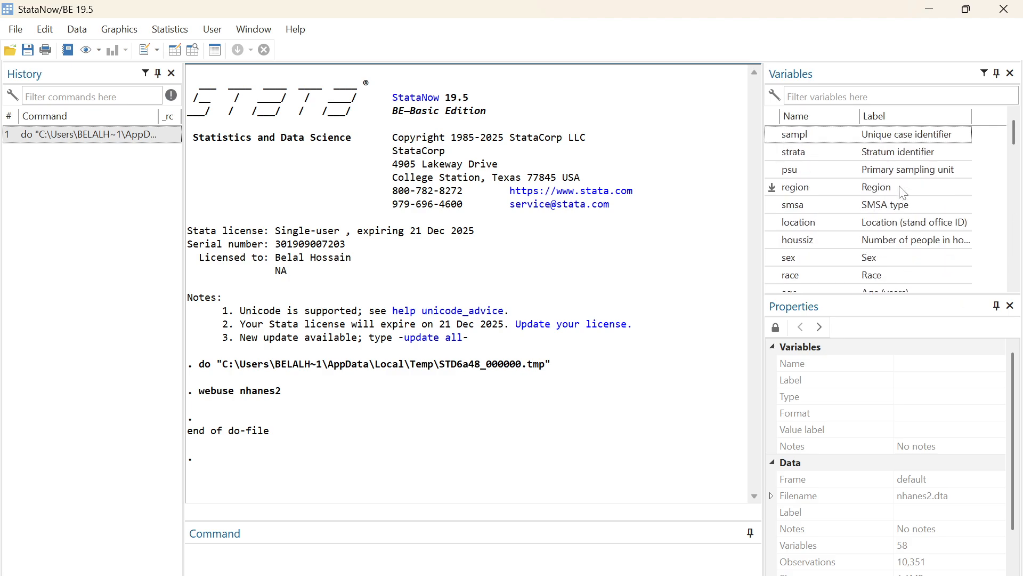
- Run su bpsystol to summarize systolic blood pressure, and tab agegrp to tabulate the age groups, in the main Stata window
click(356, 533)
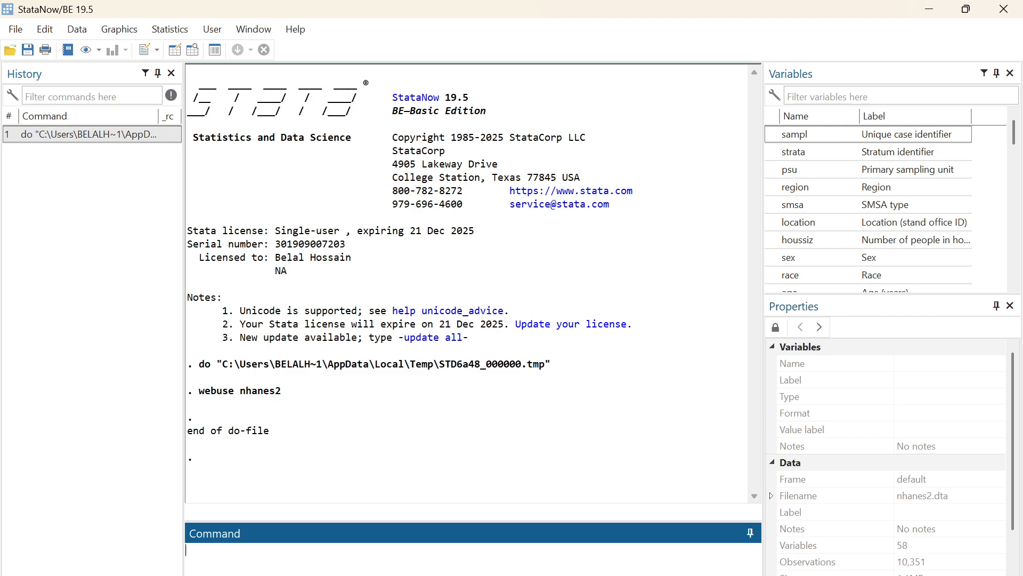
click(742, 560)
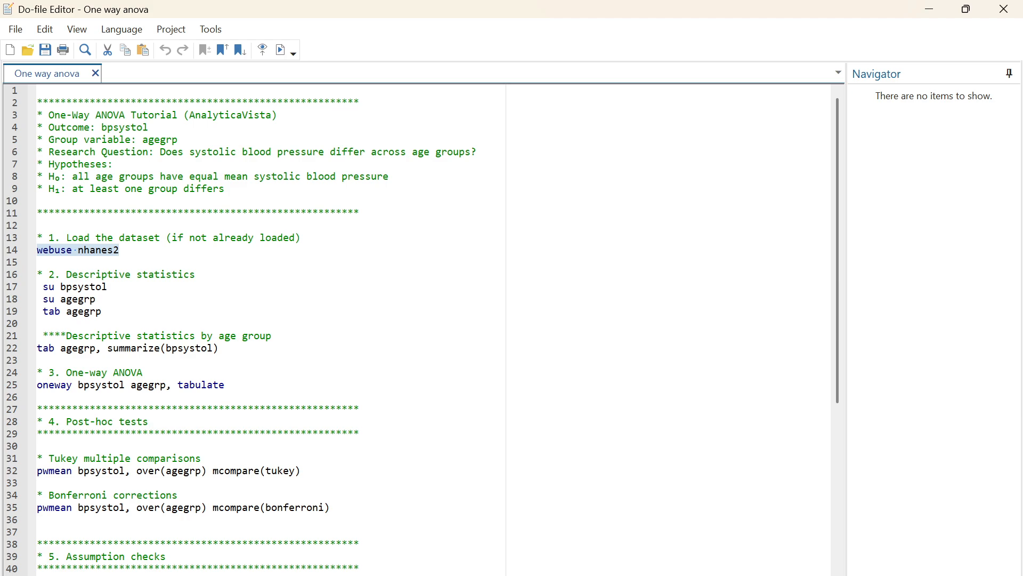
click(616, 568)
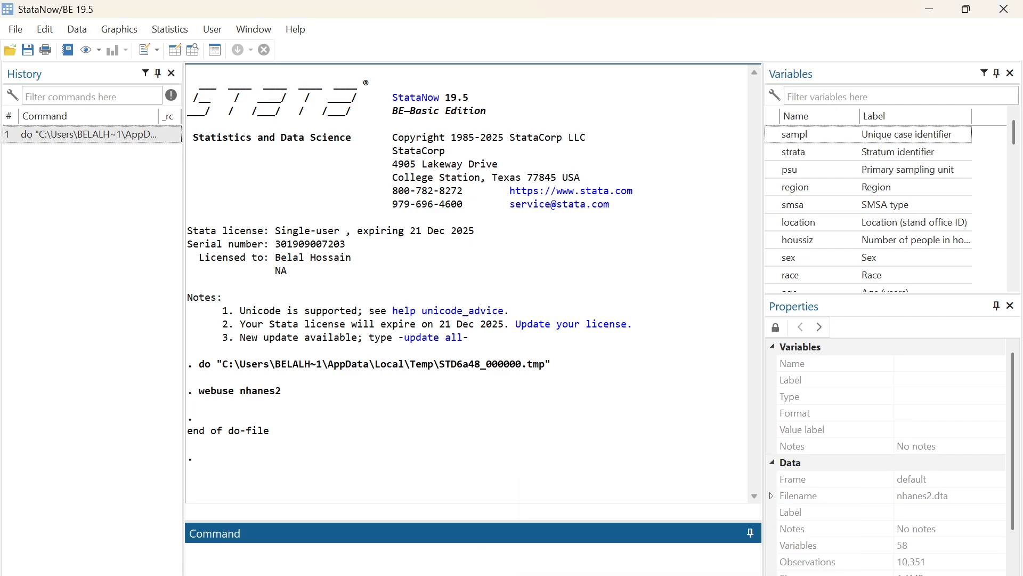
text(su)
key(BackSpace)
text(u bpsystol)
key(Return)
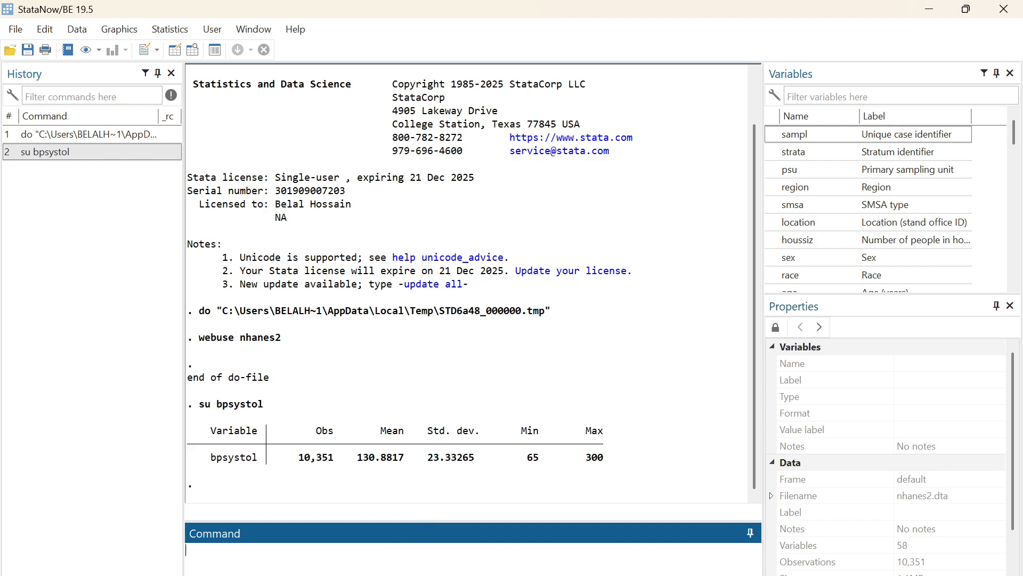
text(agegrptab)
key(Return)
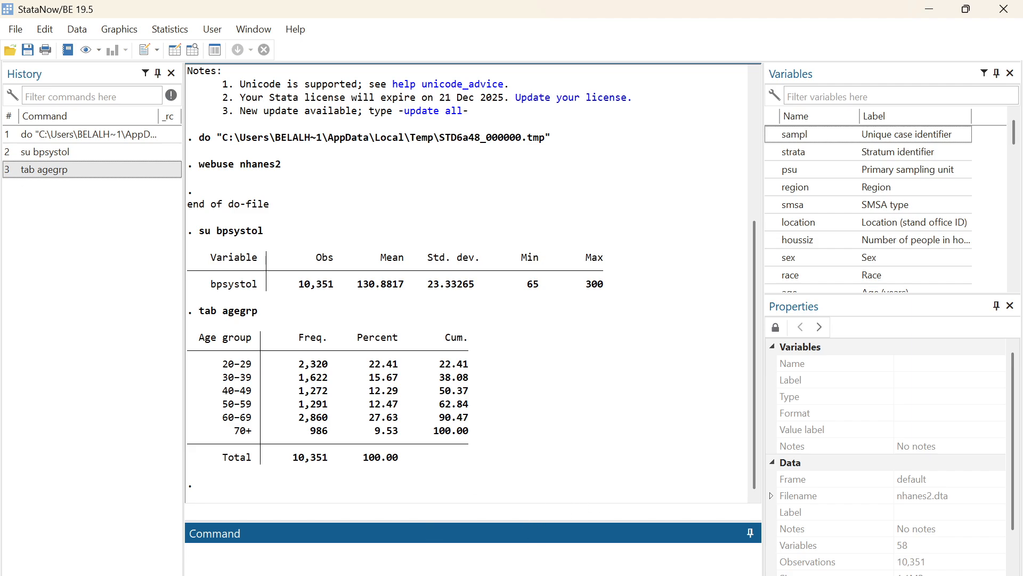
- Execute the do-file line oneway bpsystol agegrp, tabulate and show its output in the results window
click(752, 562)
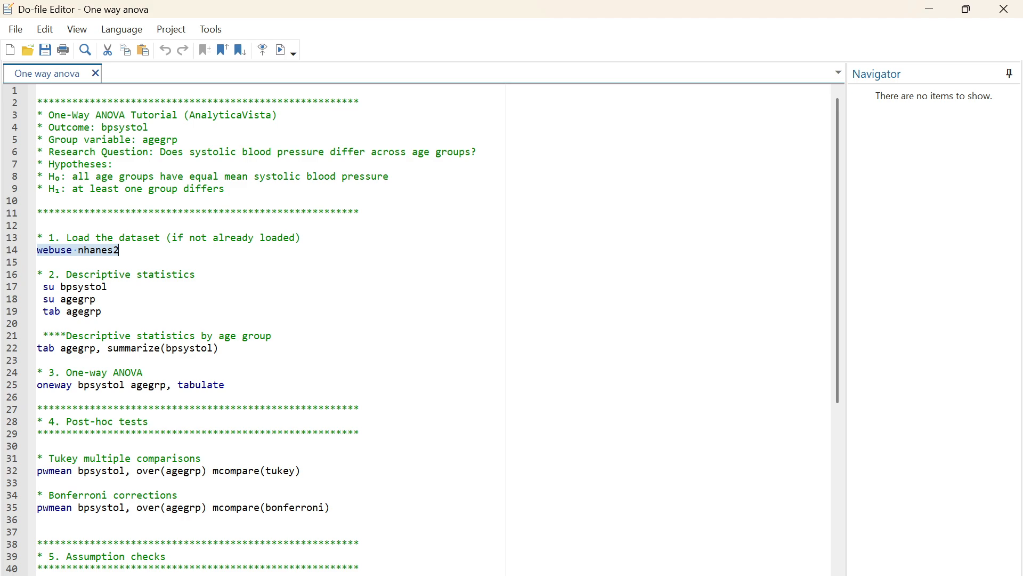
scroll(421, 331, down, 3)
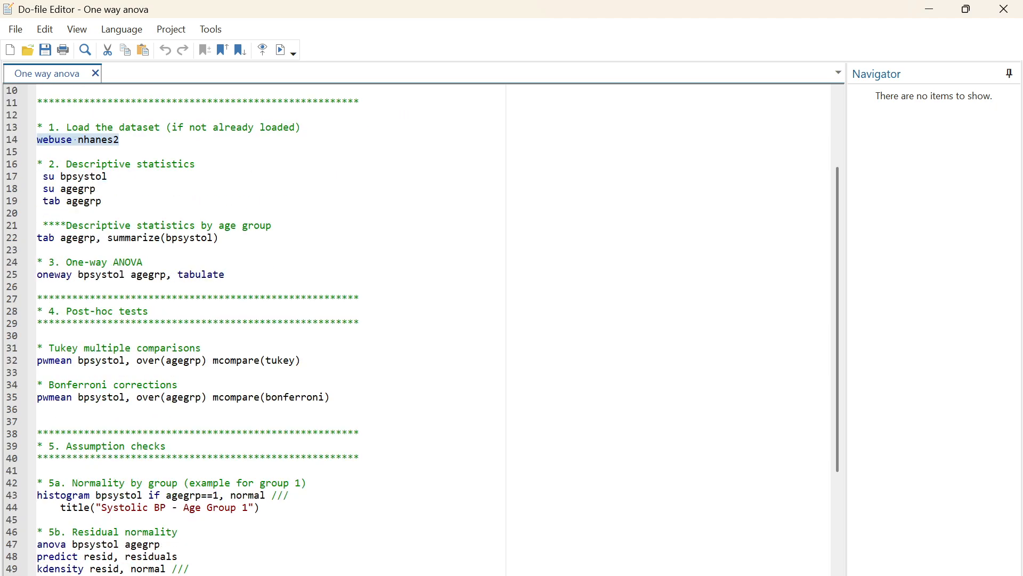
scroll(421, 330, up, 2)
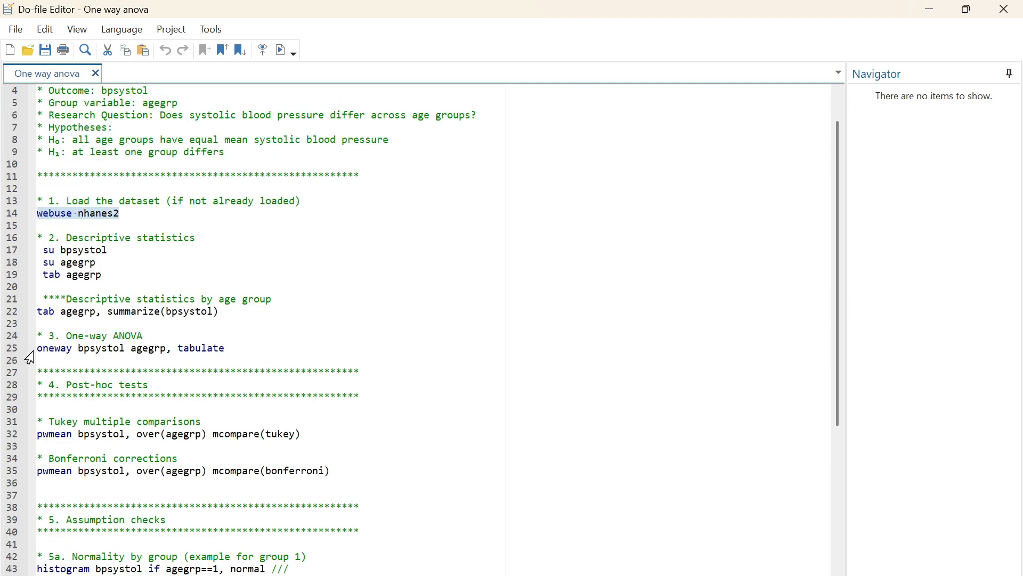
drag(37, 348, 220, 347)
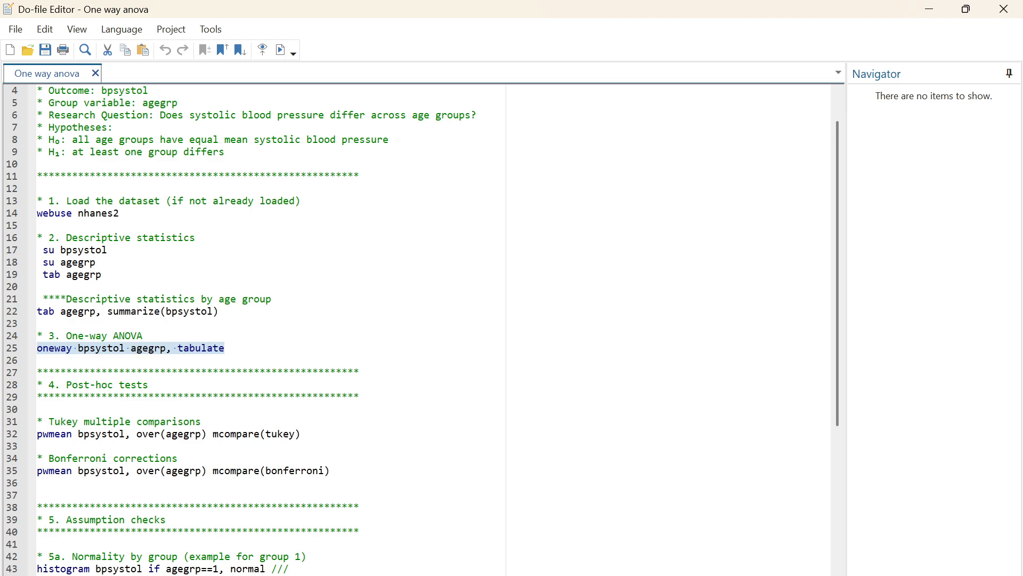
click(281, 51)
mouse_move(618, 573)
click(673, 480)
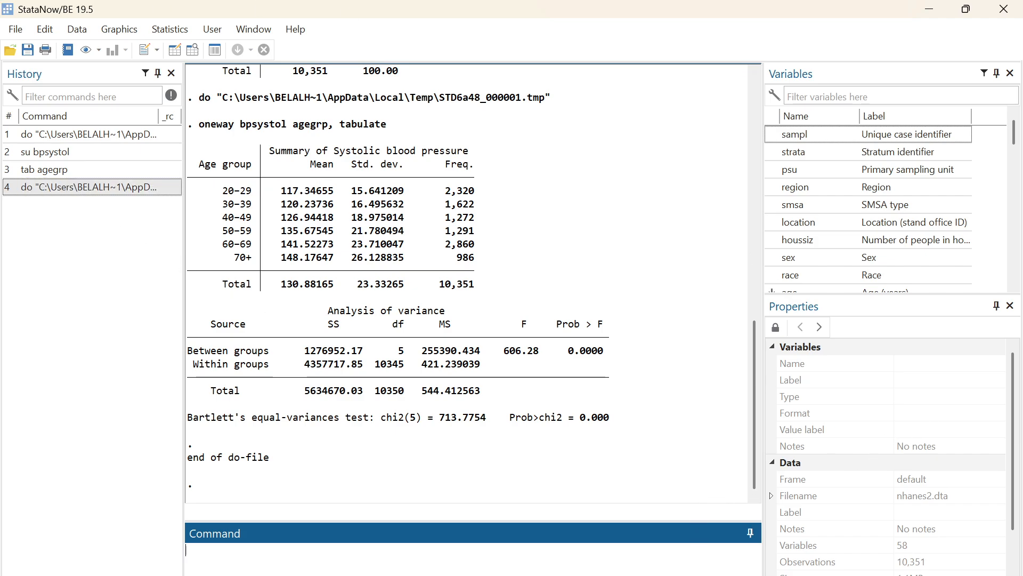
- Review the Tukey and Bonferroni pwmean commands in the do-file's post-hoc tests section, including their over and mcompare options
mouse_move(684, 573)
click(763, 536)
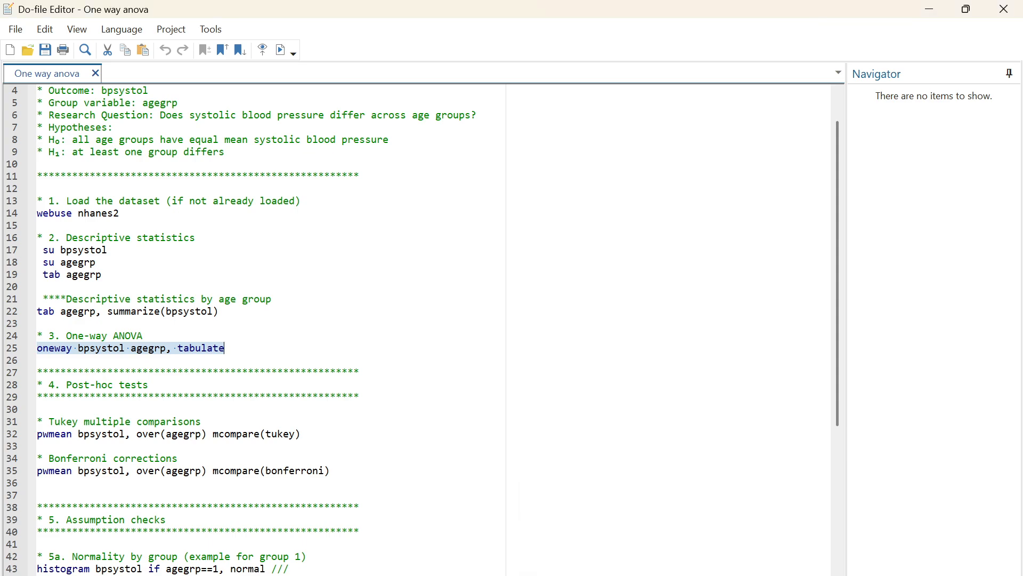
scroll(421, 330, down, 2)
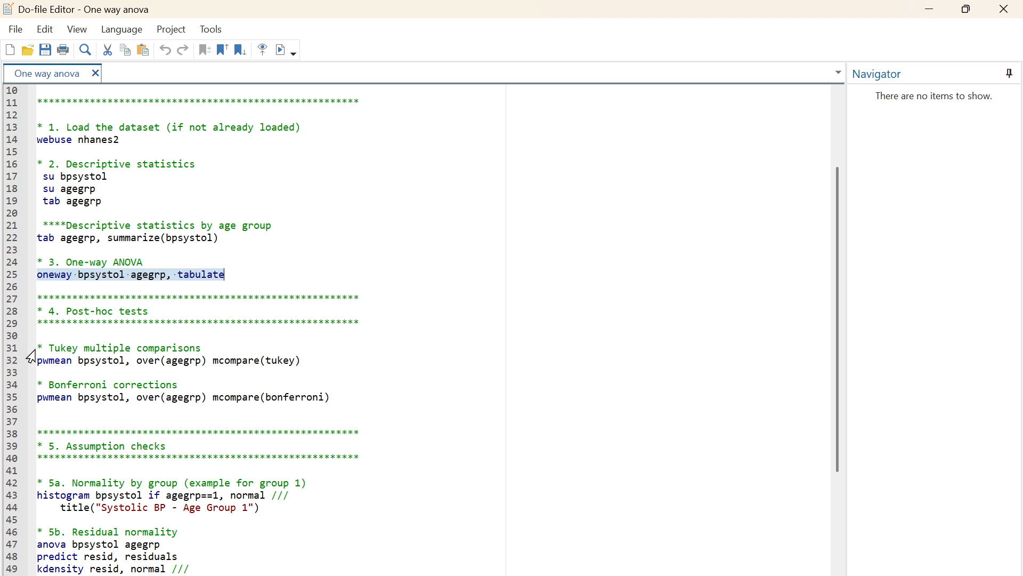
drag(37, 348, 300, 360)
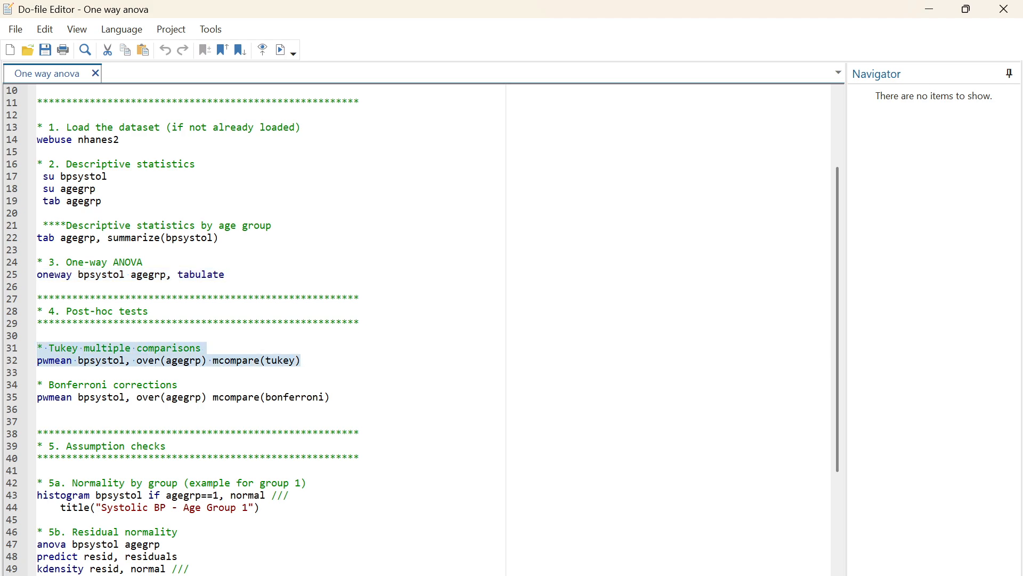
click(228, 366)
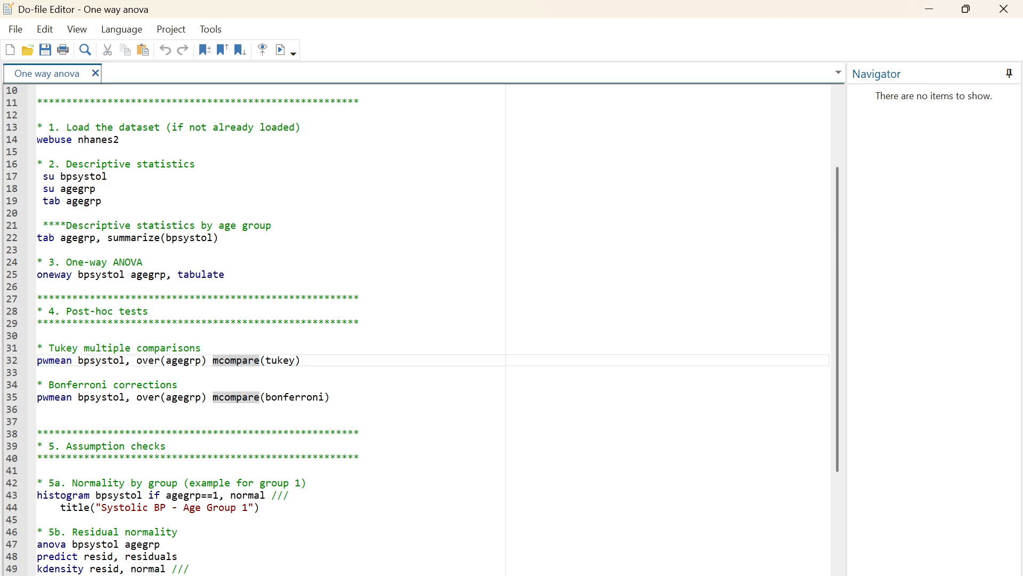
click(208, 360)
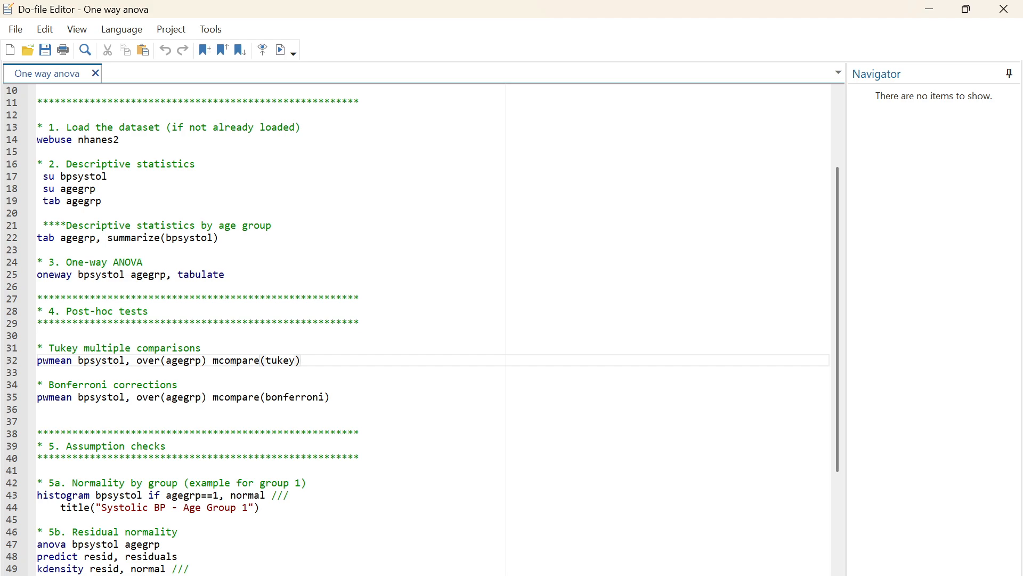
drag(37, 397, 327, 403)
click(323, 396)
right_click(330, 394)
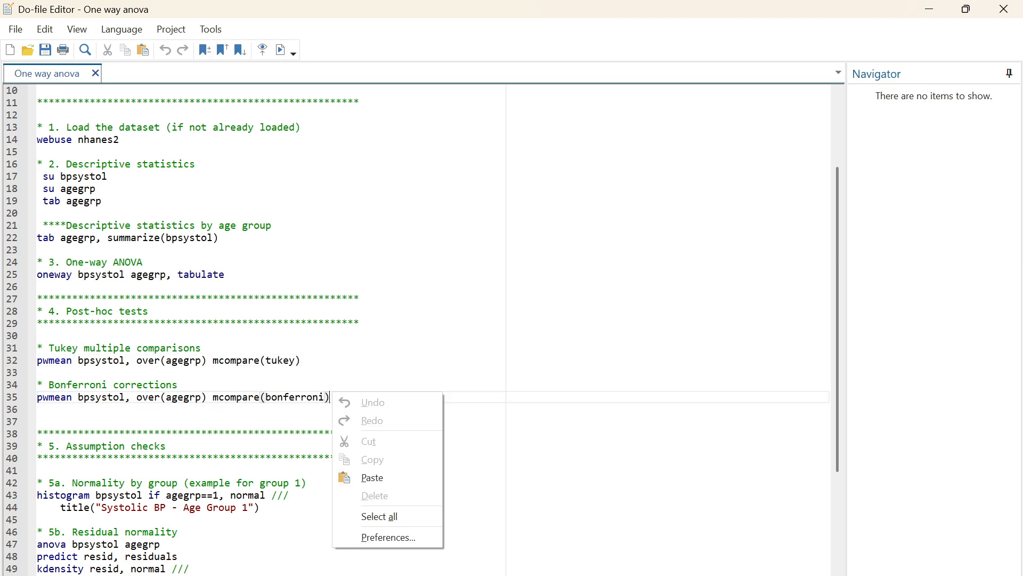
click(271, 397)
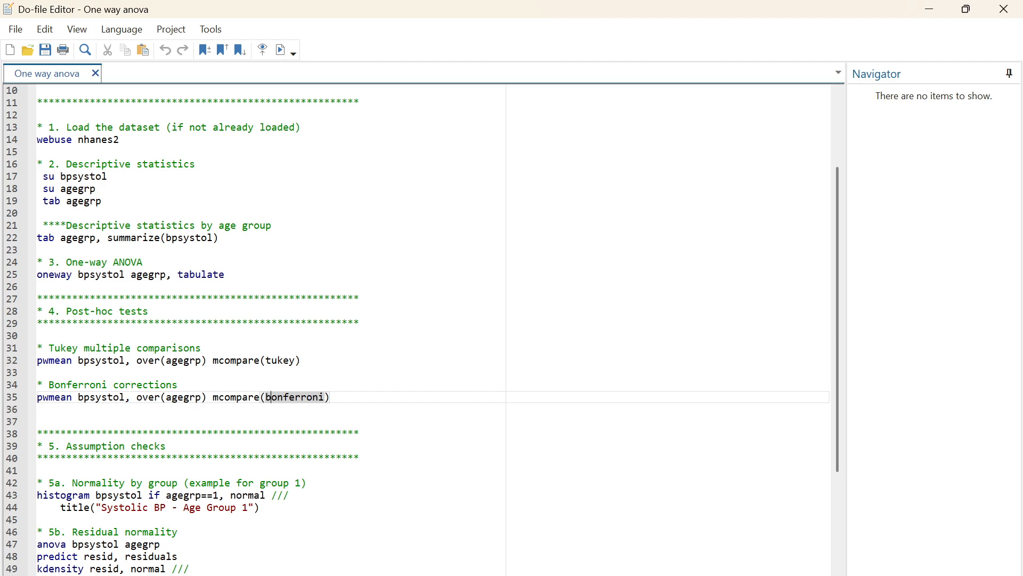
click(37, 361)
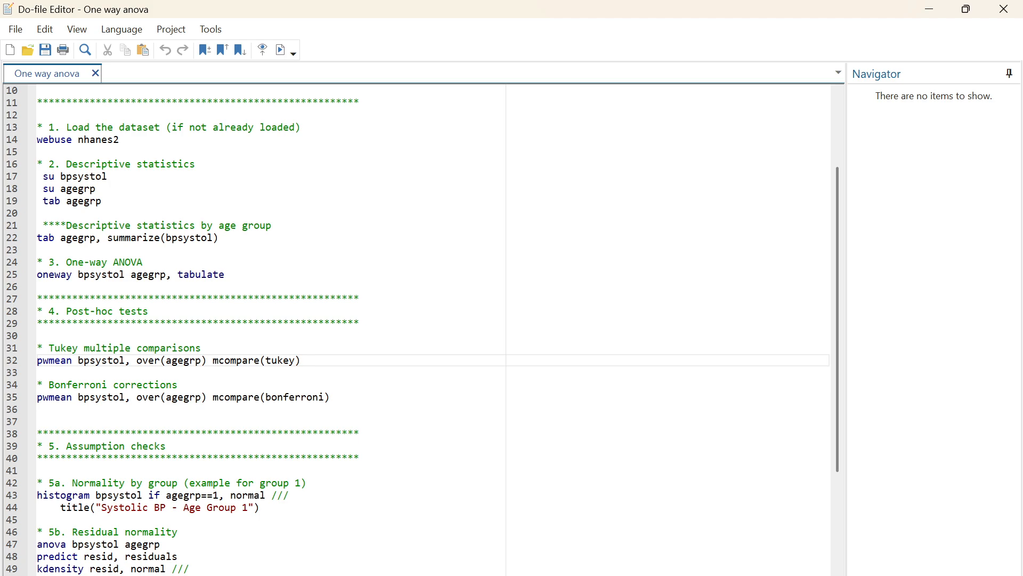
double_click(101, 361)
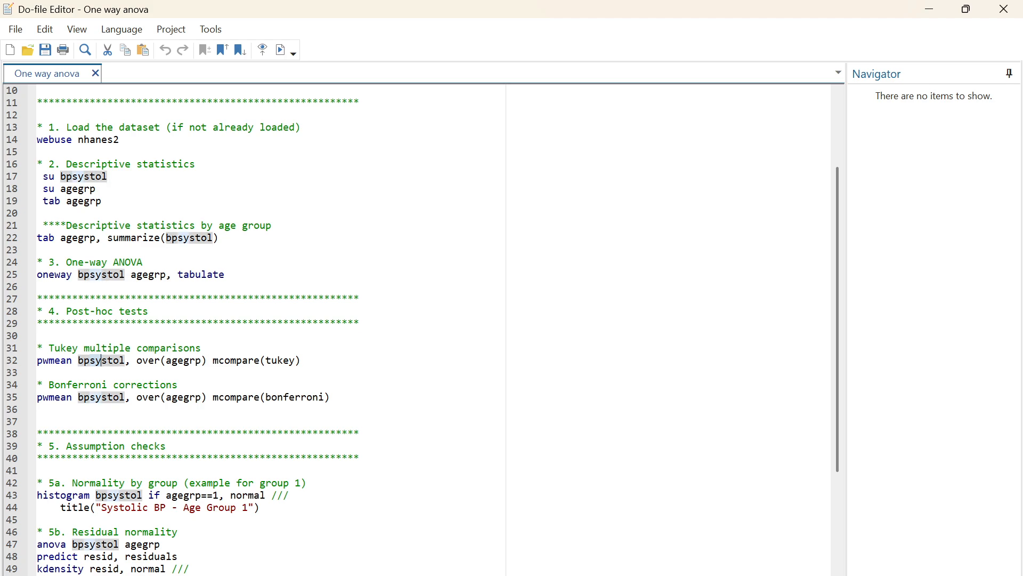
- Execute the do-file line pwmean bpsystol, over(agegrp) mcompare(tukey) and show its output in the results window
click(201, 360)
key(End)
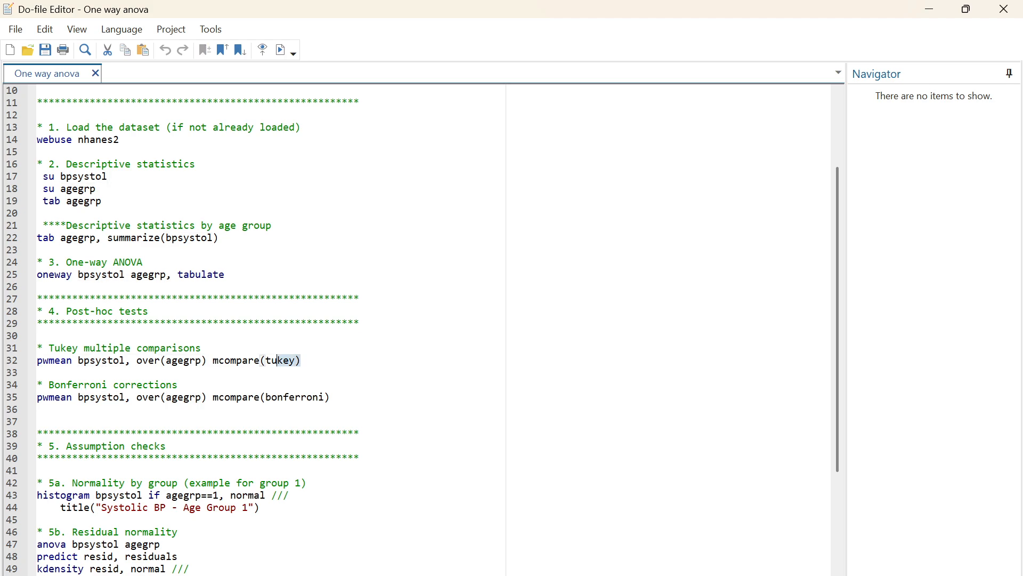
key(shift+Home)
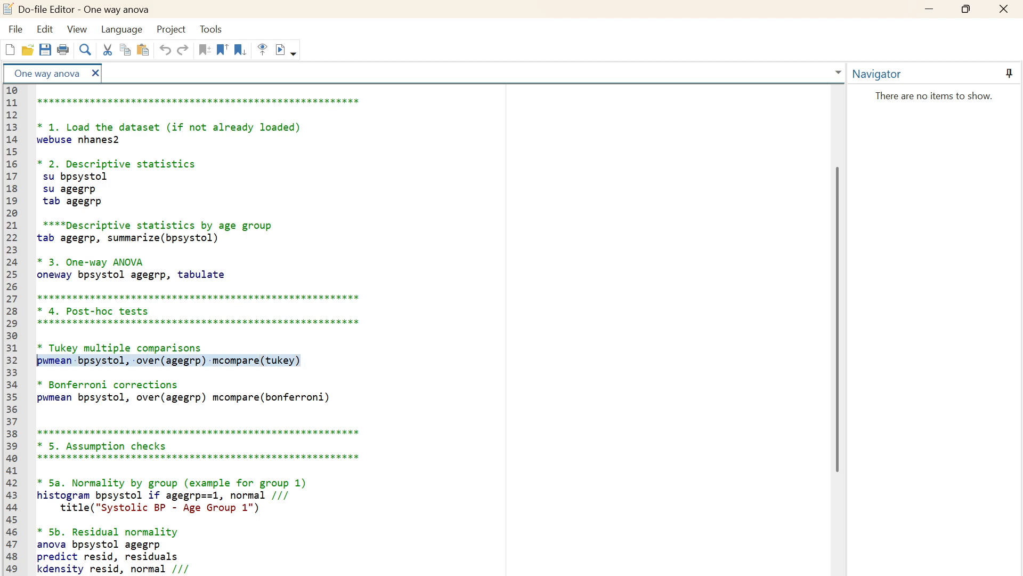
click(280, 52)
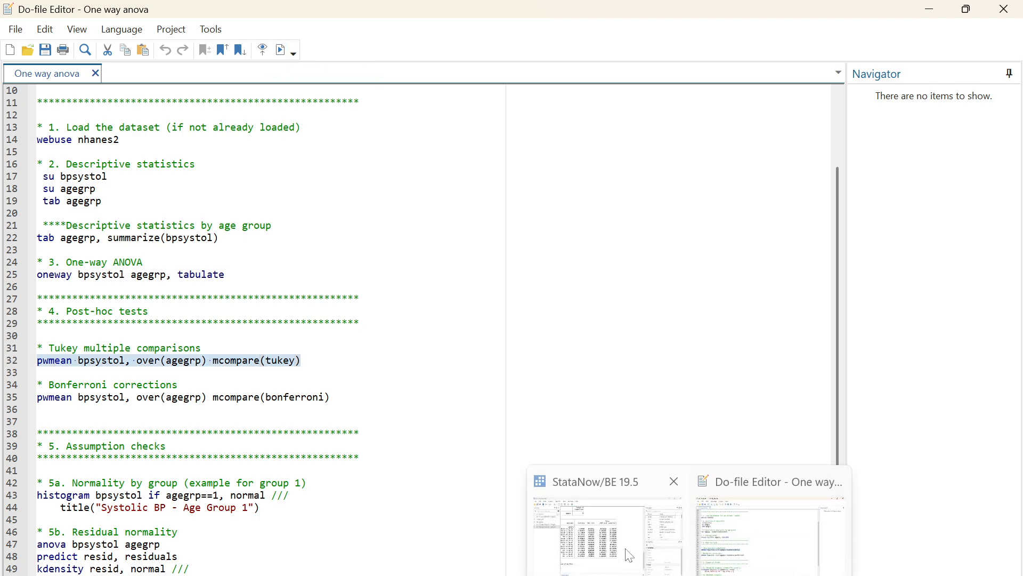
click(596, 516)
- Examine the Tukey pairwise comparison table, focusing on the contrast and 95% confidence interval for 30–39 vs 20–29
scroll(538, 426, up, 4)
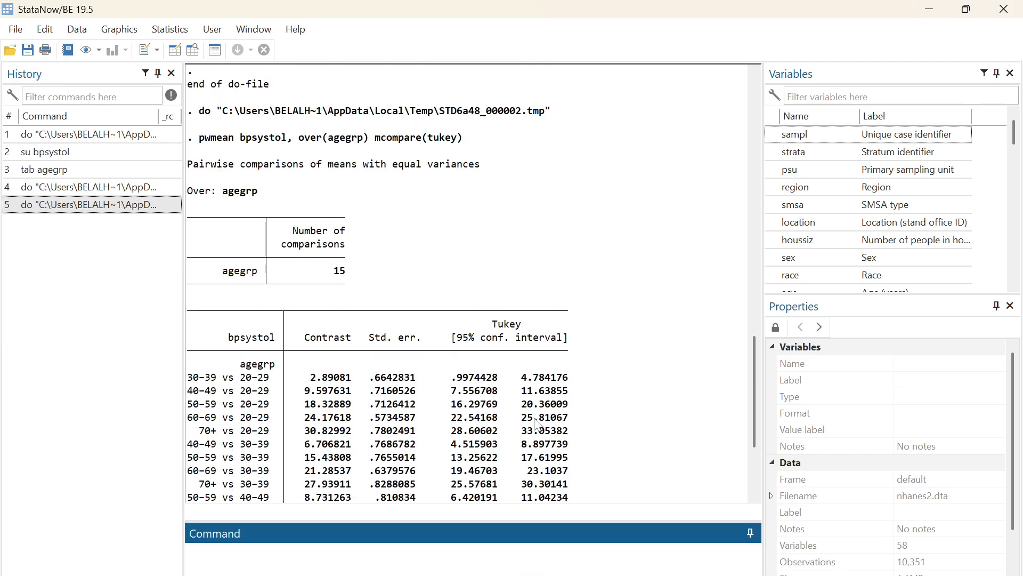
scroll(506, 400, down, 4)
scroll(507, 400, up, 4)
scroll(506, 399, down, 4)
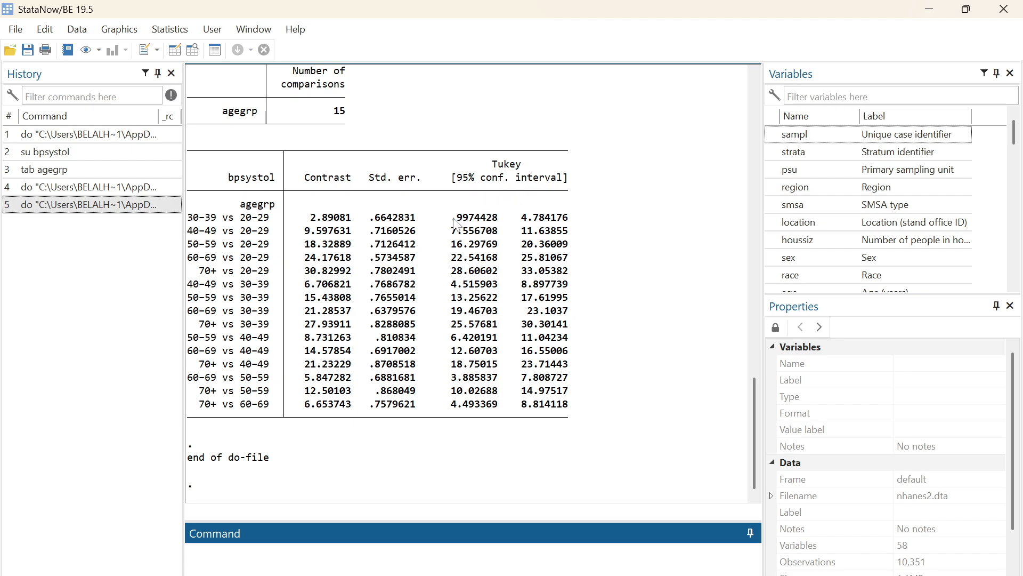
drag(453, 220, 571, 222)
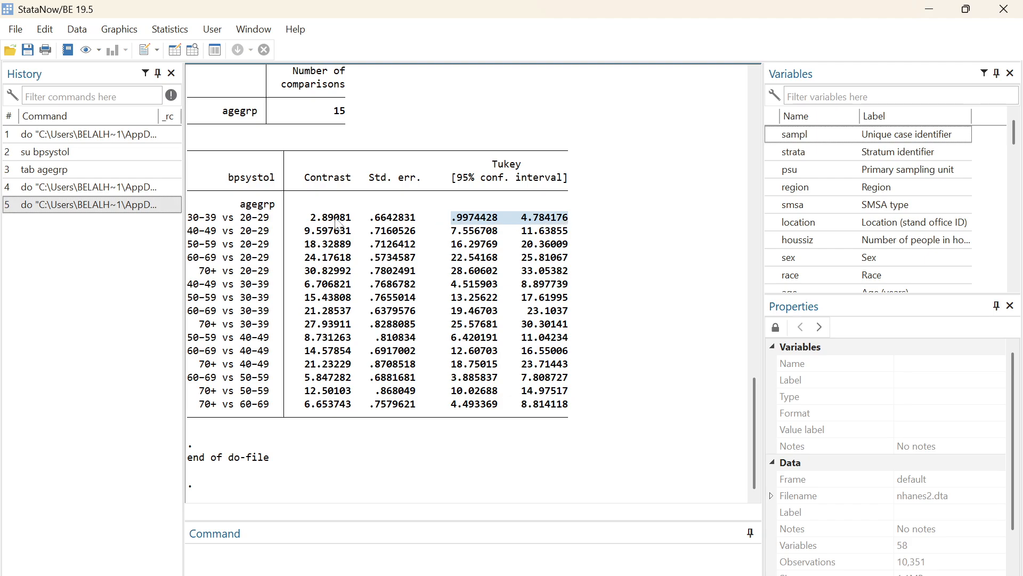
drag(306, 218, 351, 220)
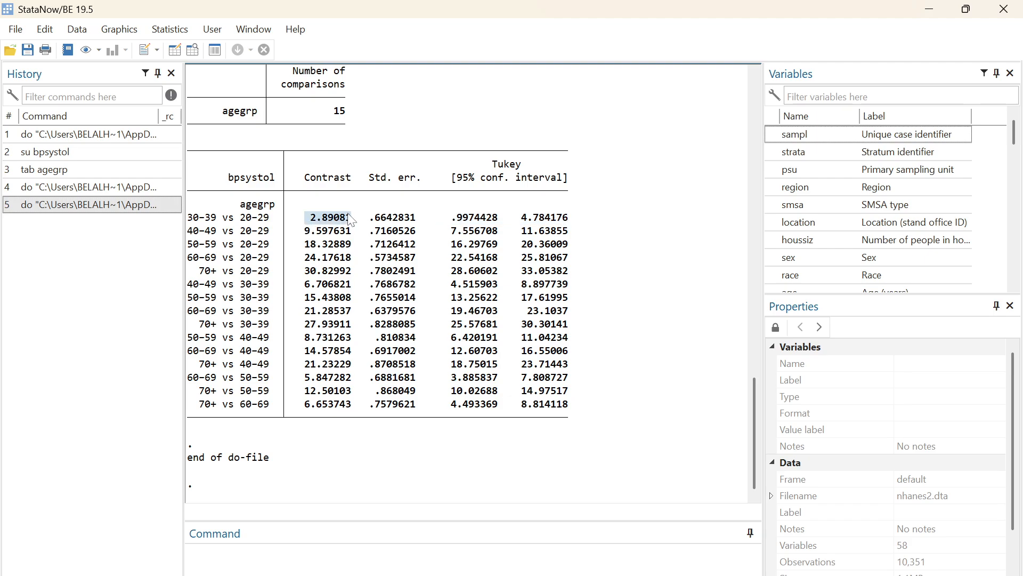
click(351, 221)
drag(447, 219, 575, 228)
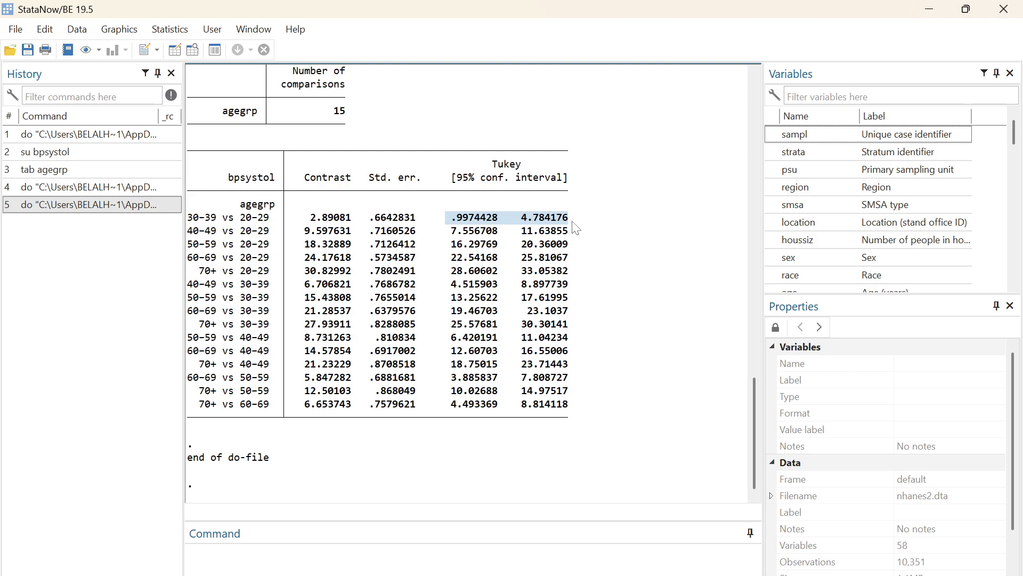
click(576, 228)
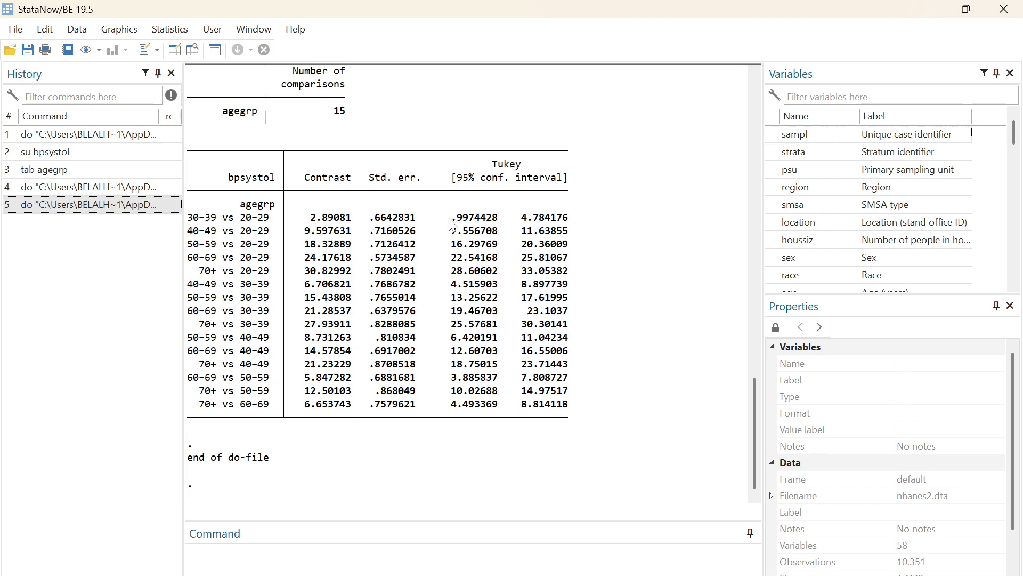
- Compare the Tukey 95% confidence interval for 30–39 vs 20–29 with the intervals of all remaining age-group pairs, checking them against zero
drag(451, 224, 540, 223)
drag(447, 223, 576, 227)
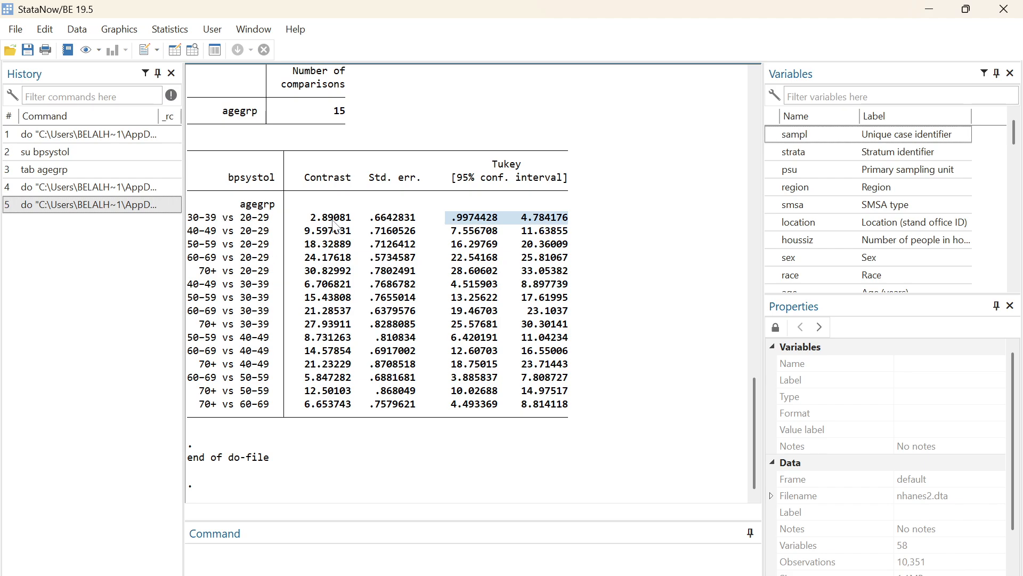
click(449, 228)
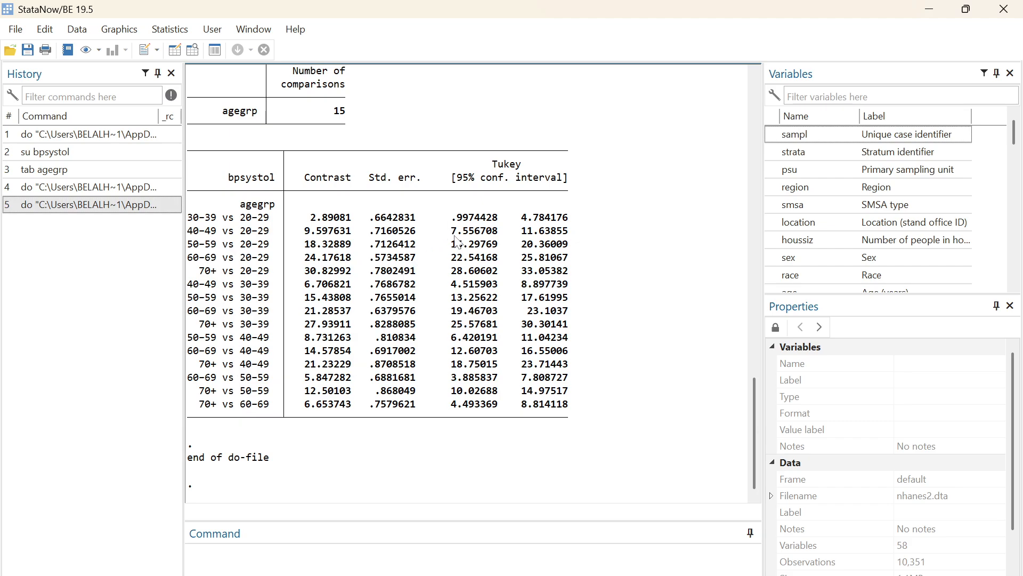
drag(454, 244, 568, 412)
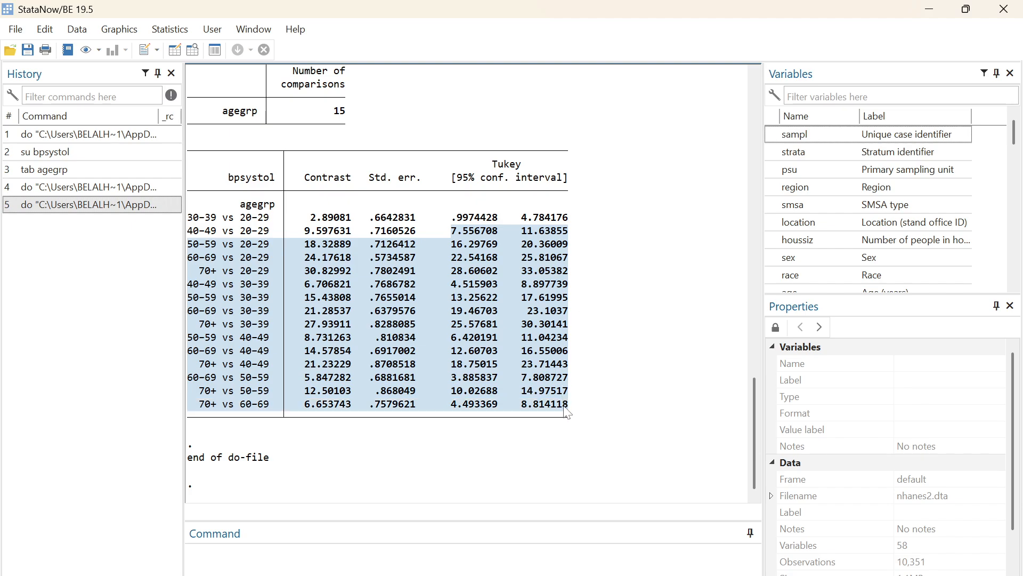
click(503, 388)
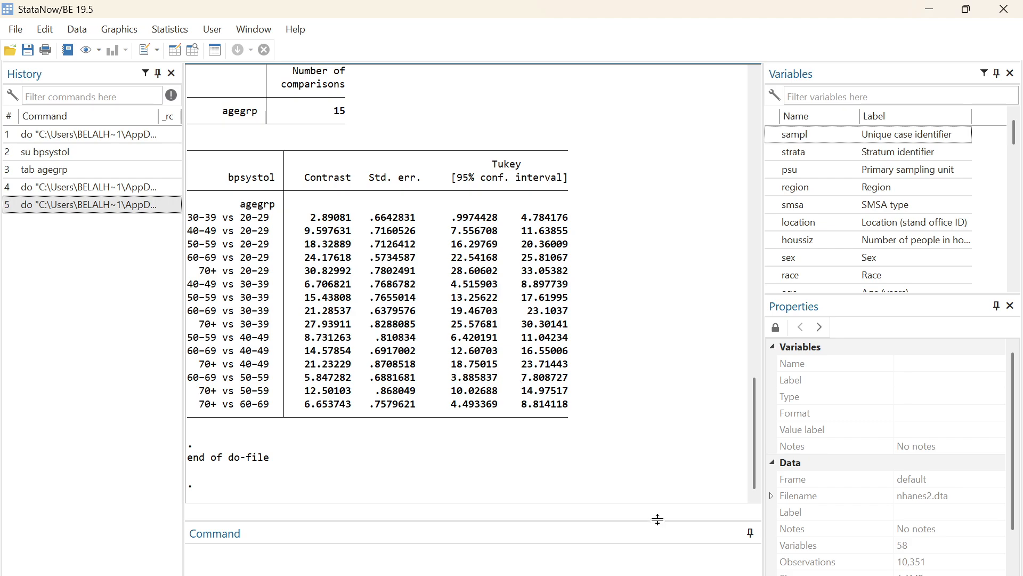
mouse_move(689, 575)
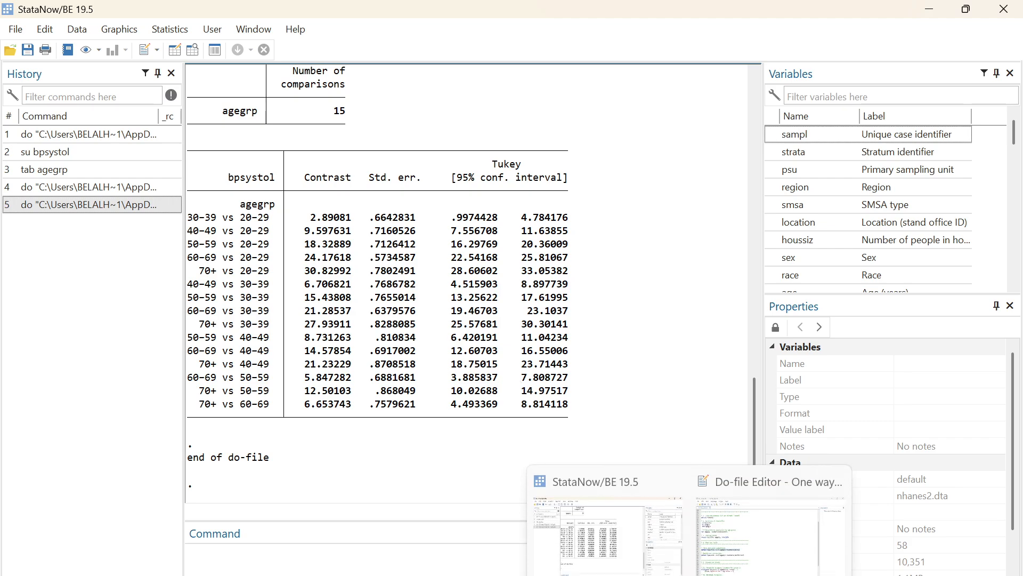
click(732, 575)
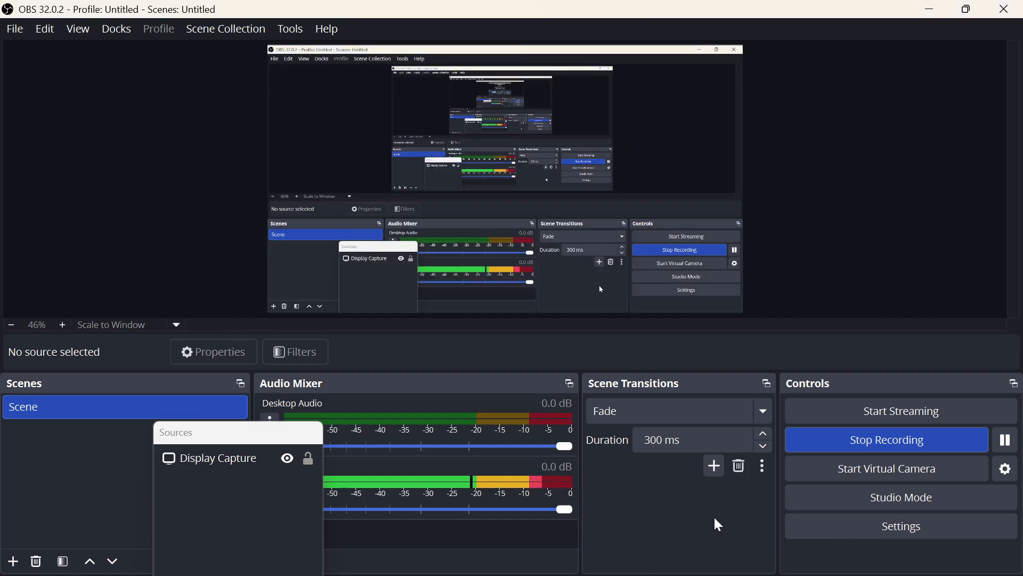